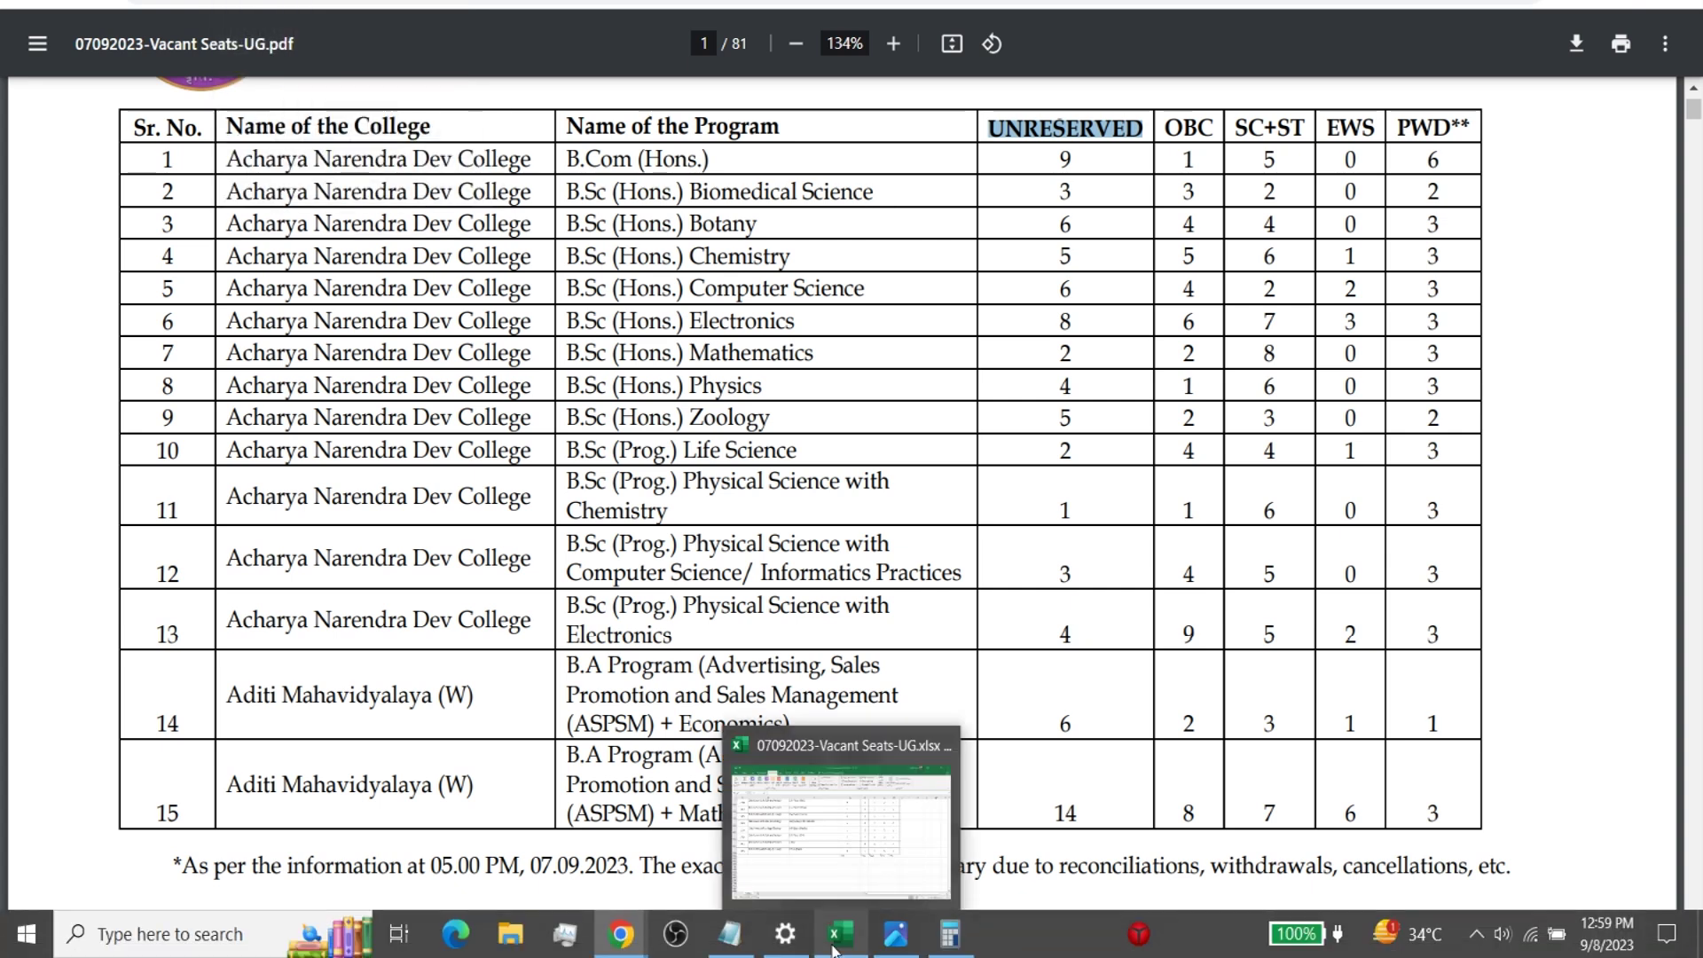
Switch to the 07092023-Vacant Seats-UG workbook in Excel and inspect the total in cell D1539
click(834, 949)
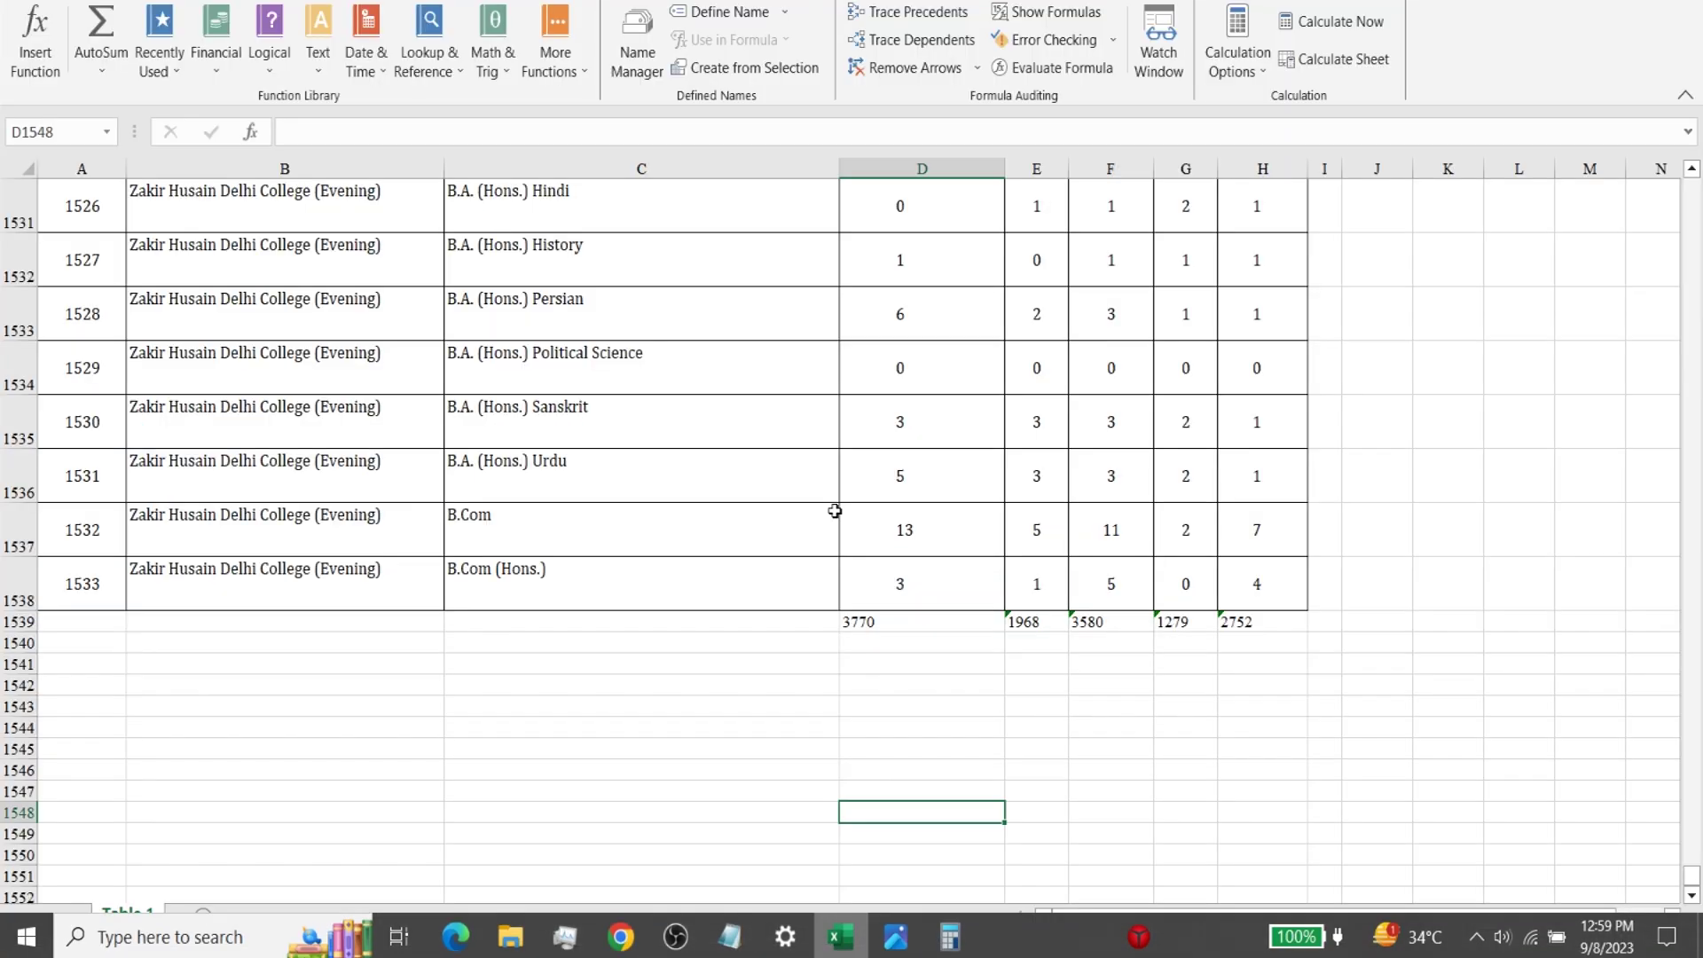
click(857, 621)
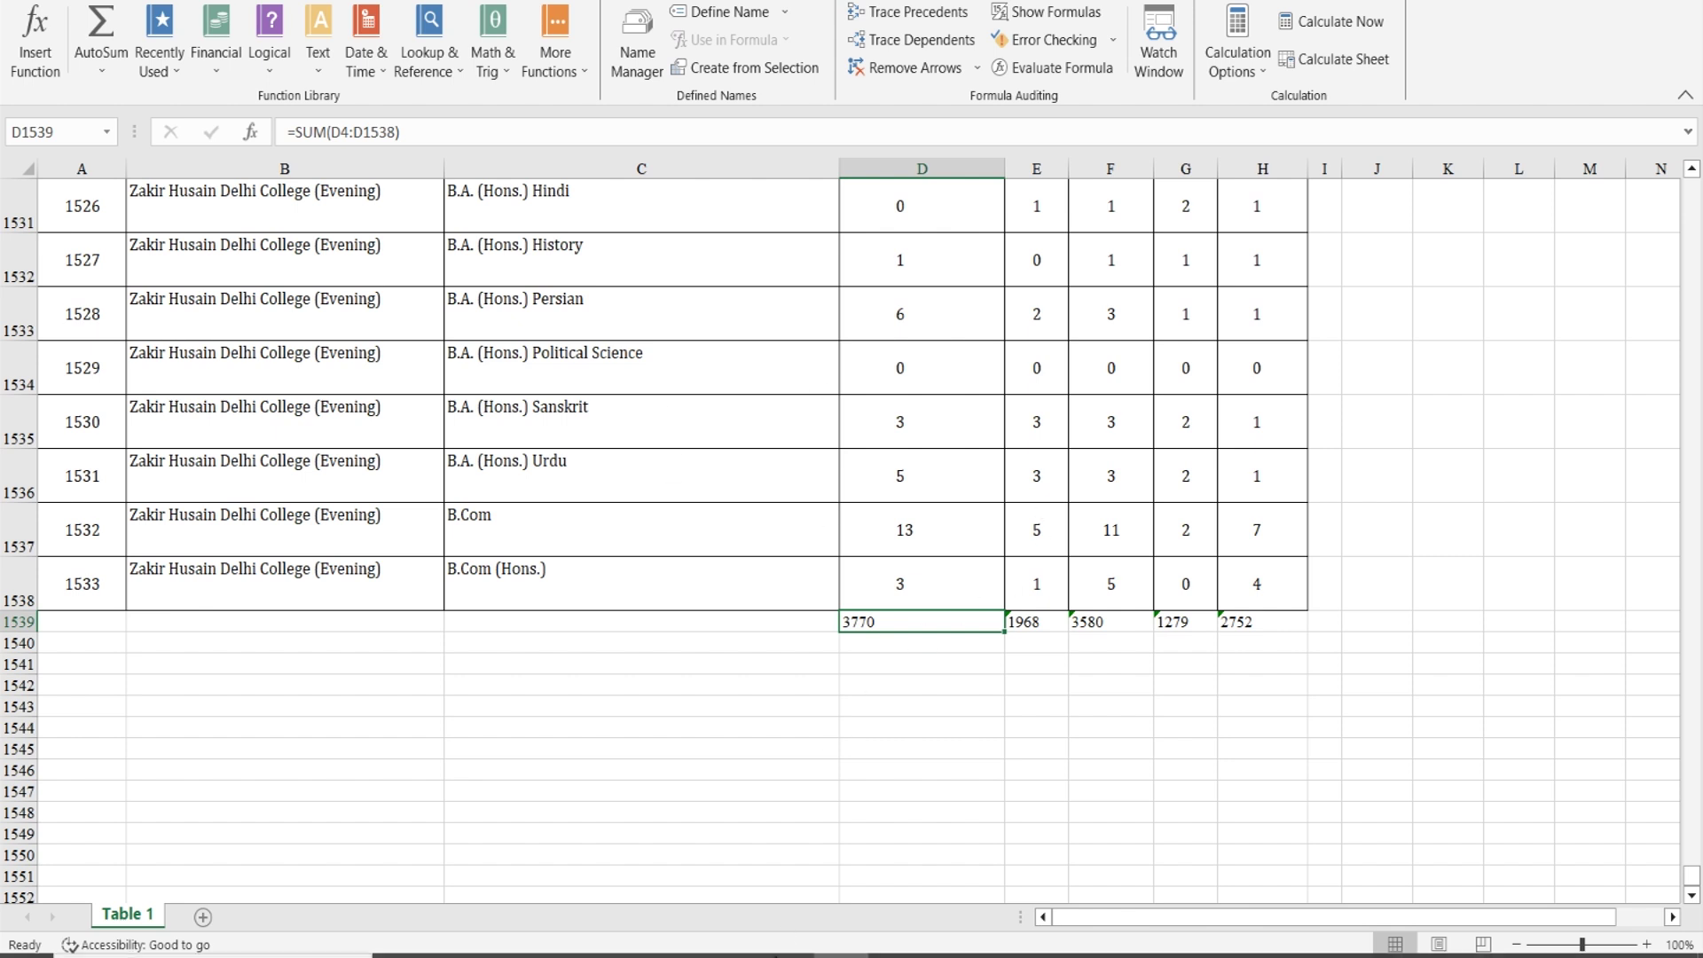
Switch to Calculator and enter the unreserved seat total, 3770, as the first number of the sum
mouse_move(842, 945)
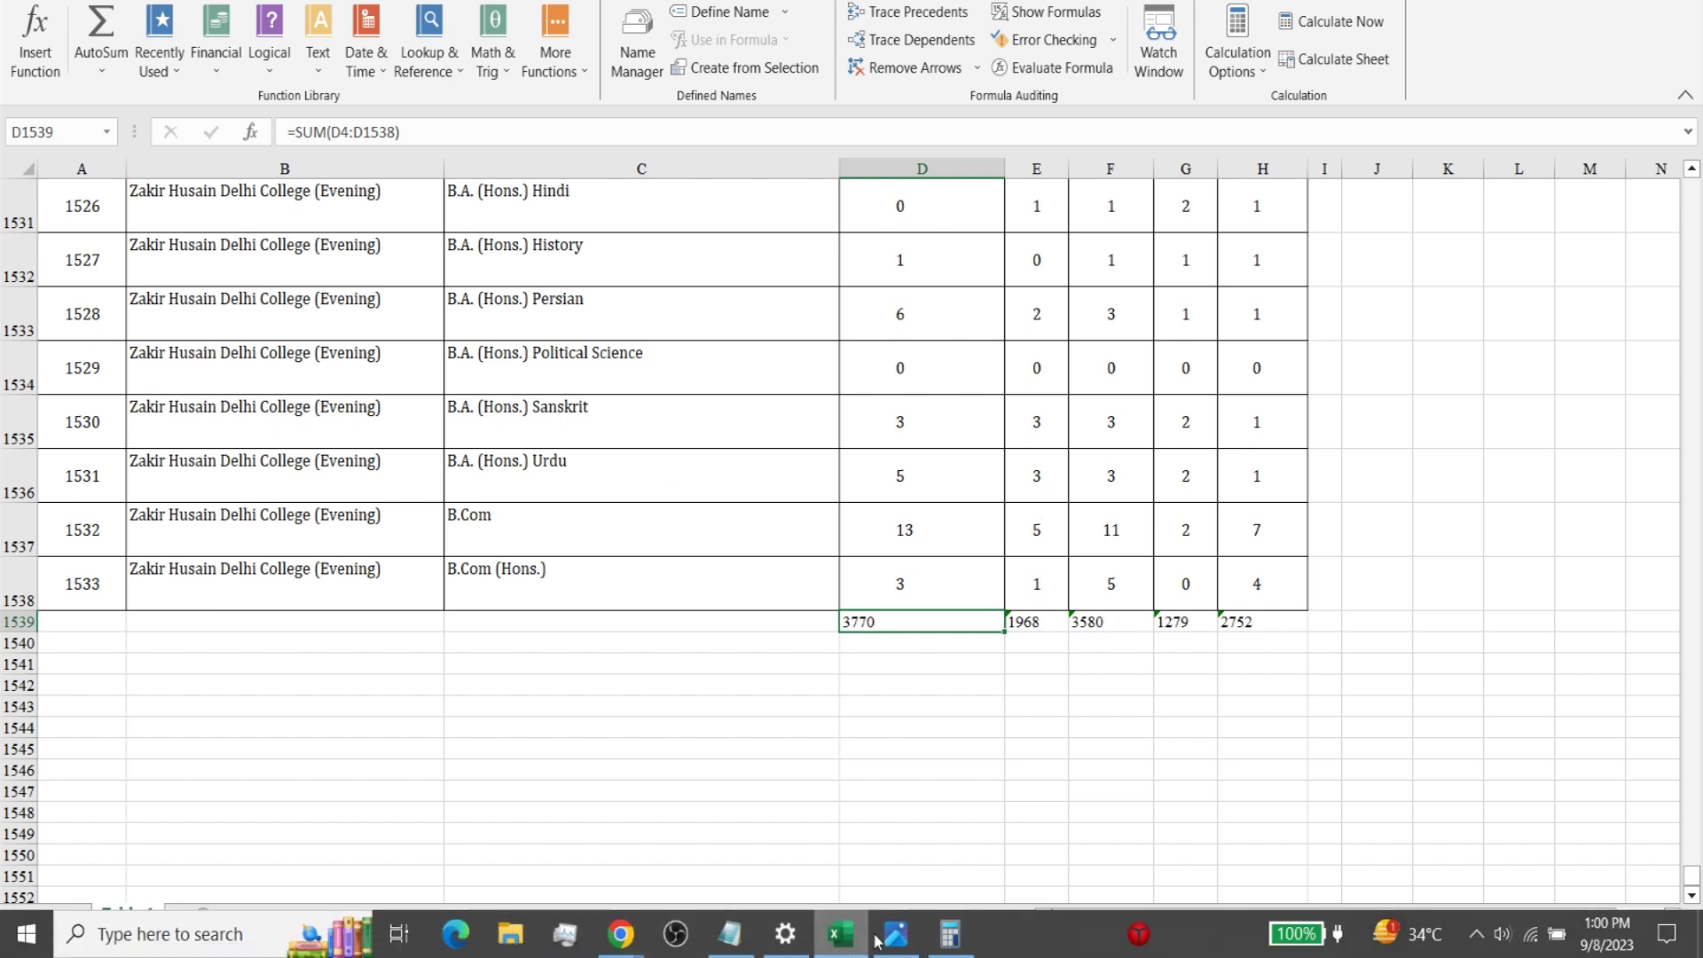
click(950, 934)
drag(1274, 95, 1338, 63)
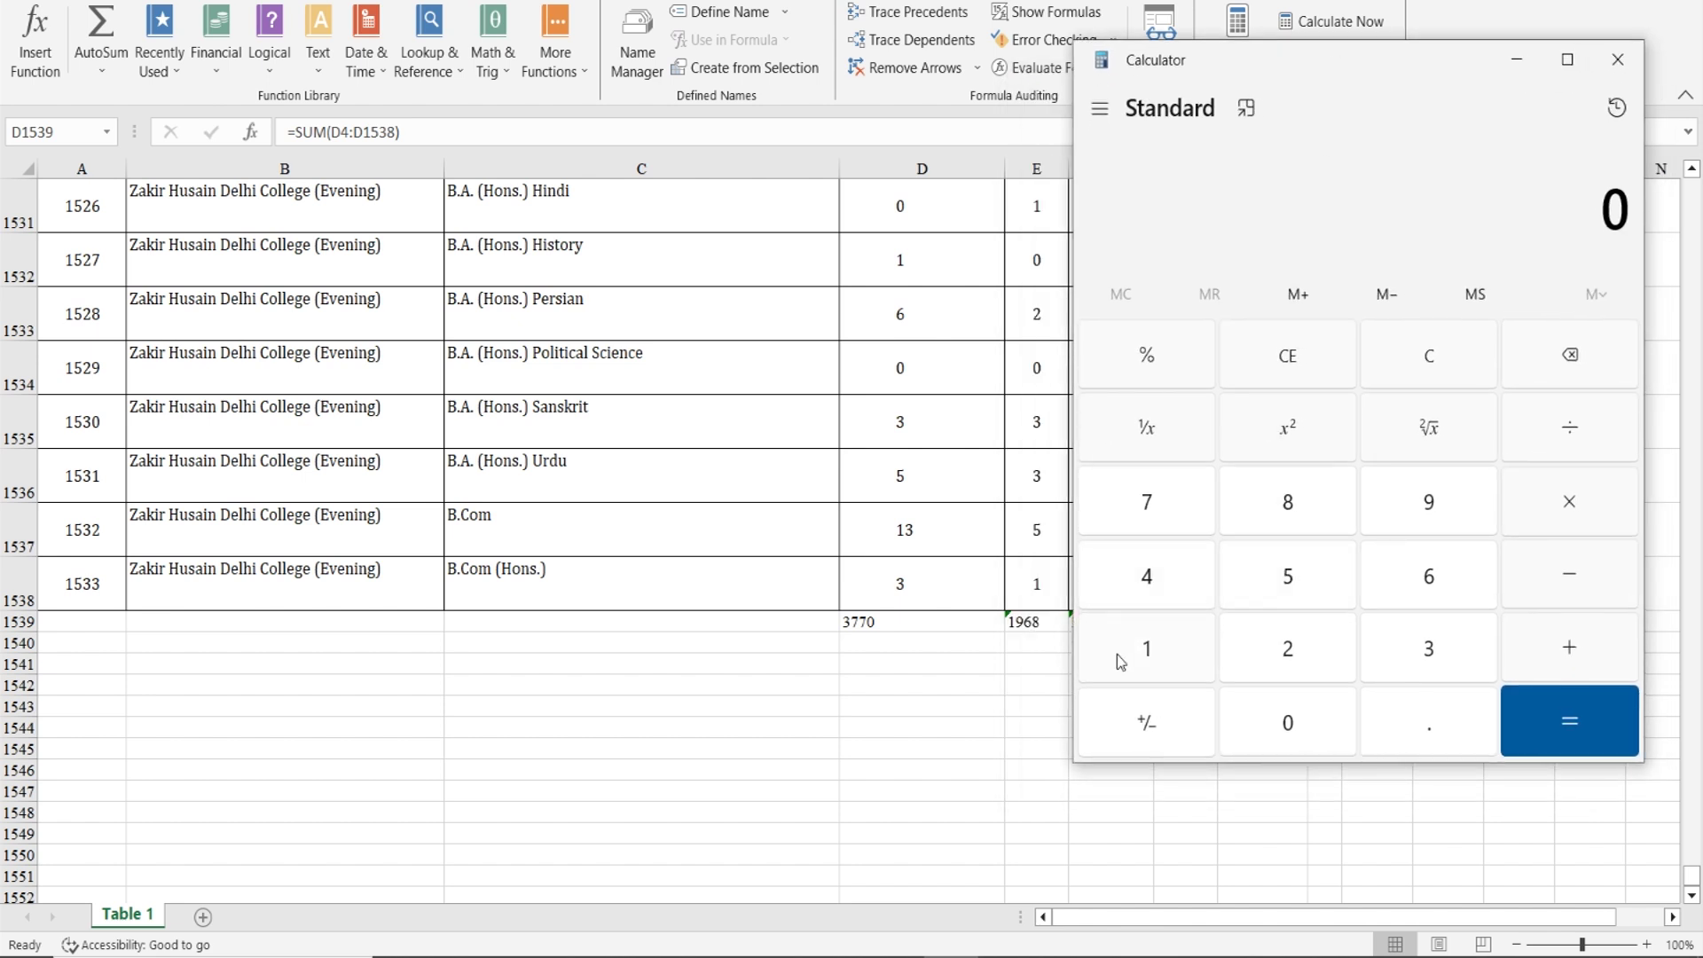
click(1432, 650)
click(1146, 502)
click(1147, 502)
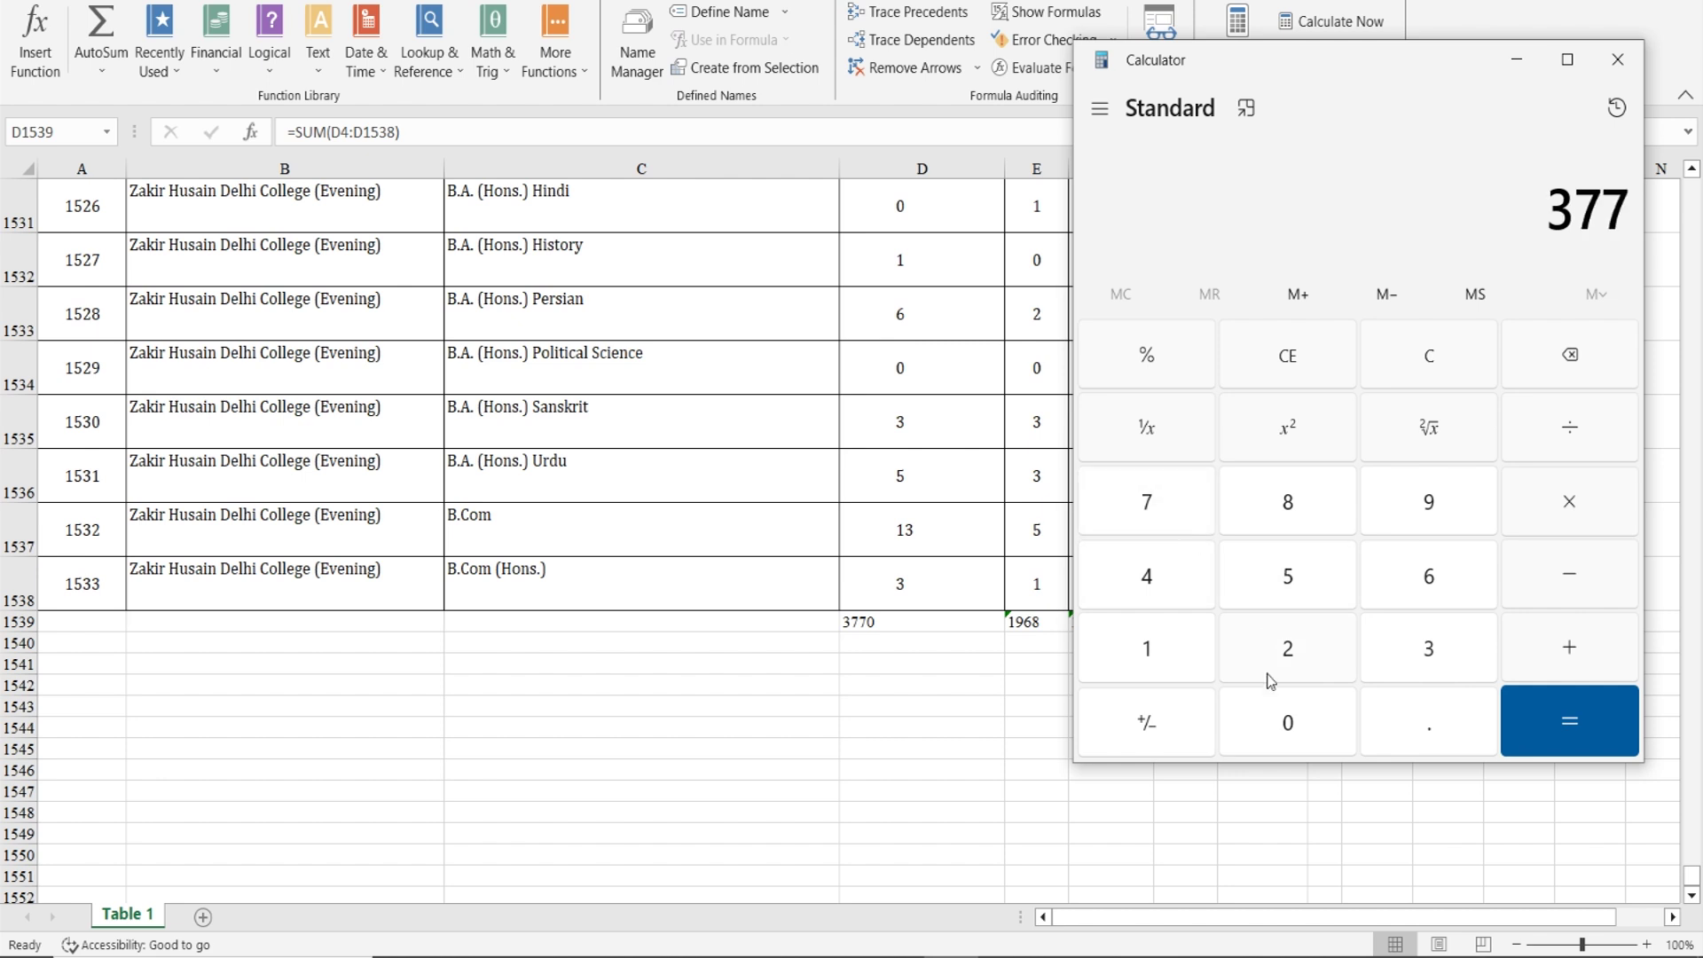
click(1292, 726)
Enter the OBC seat total, 1968, as the second addend, keeping the worksheet's totals row uncovered
click(1568, 657)
drag(1375, 76, 464, 112)
click(237, 684)
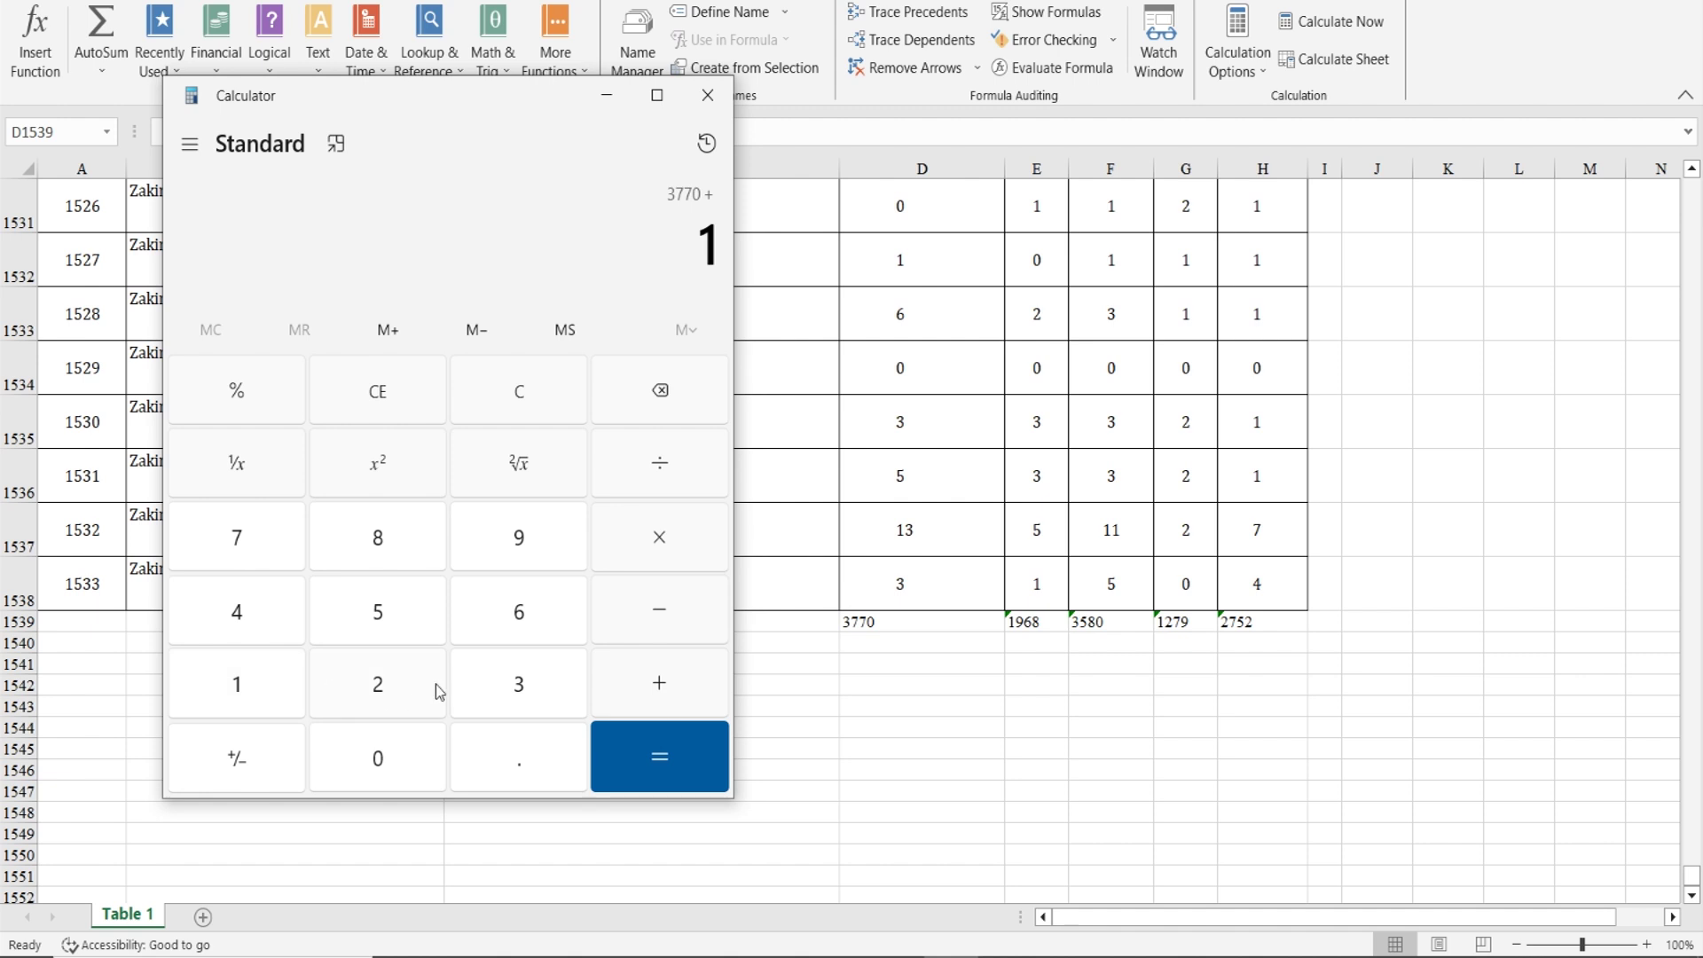
click(522, 541)
click(519, 612)
click(378, 538)
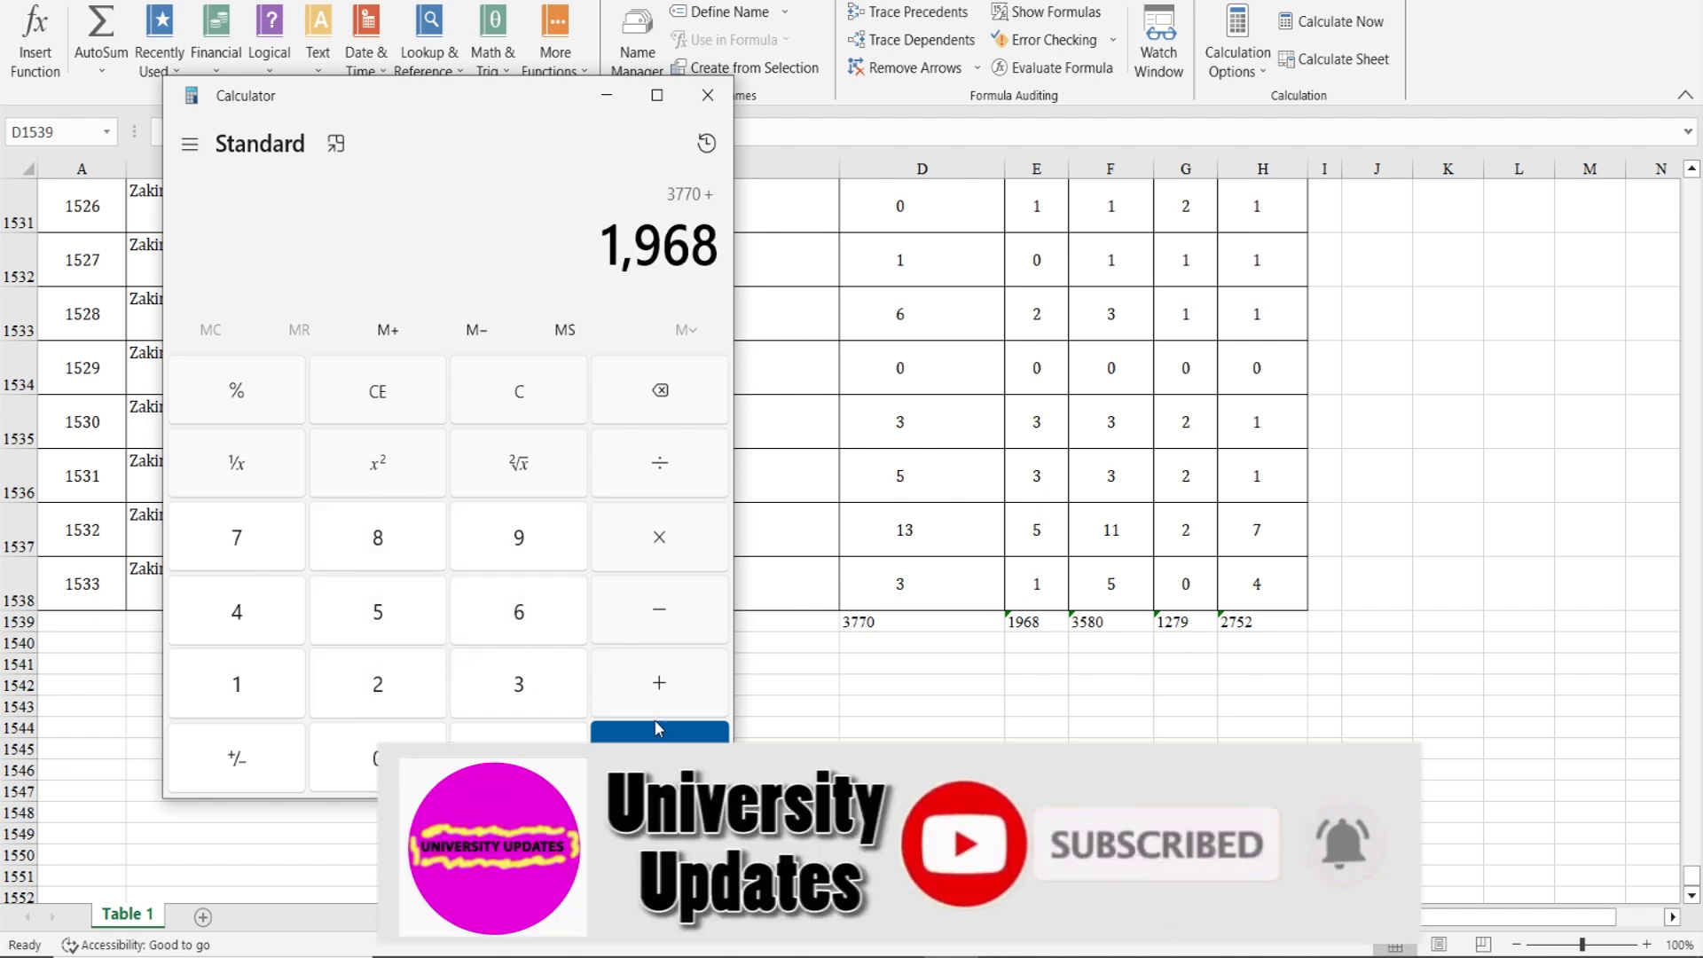
Continue the running sum with the SC+ST seat total, 3580, as the third addend
click(658, 683)
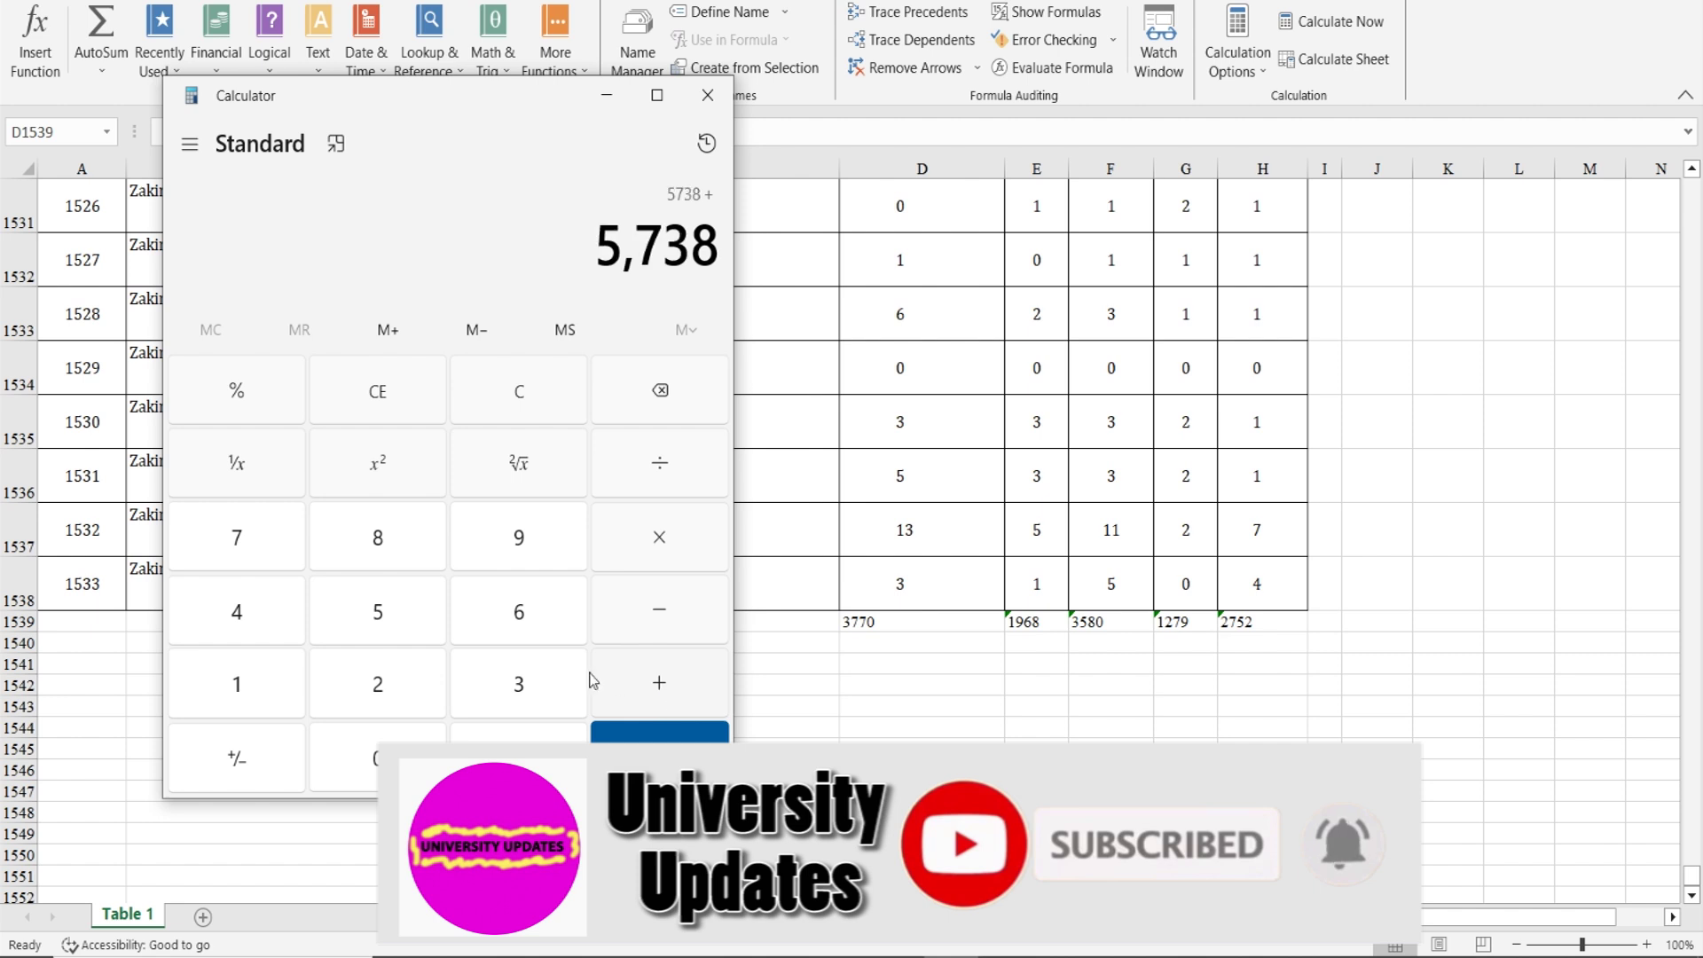
click(513, 683)
click(426, 632)
click(399, 551)
click(390, 743)
Continue the running sum with the EWS seat total, 1279, as the fourth addend
click(687, 681)
click(266, 688)
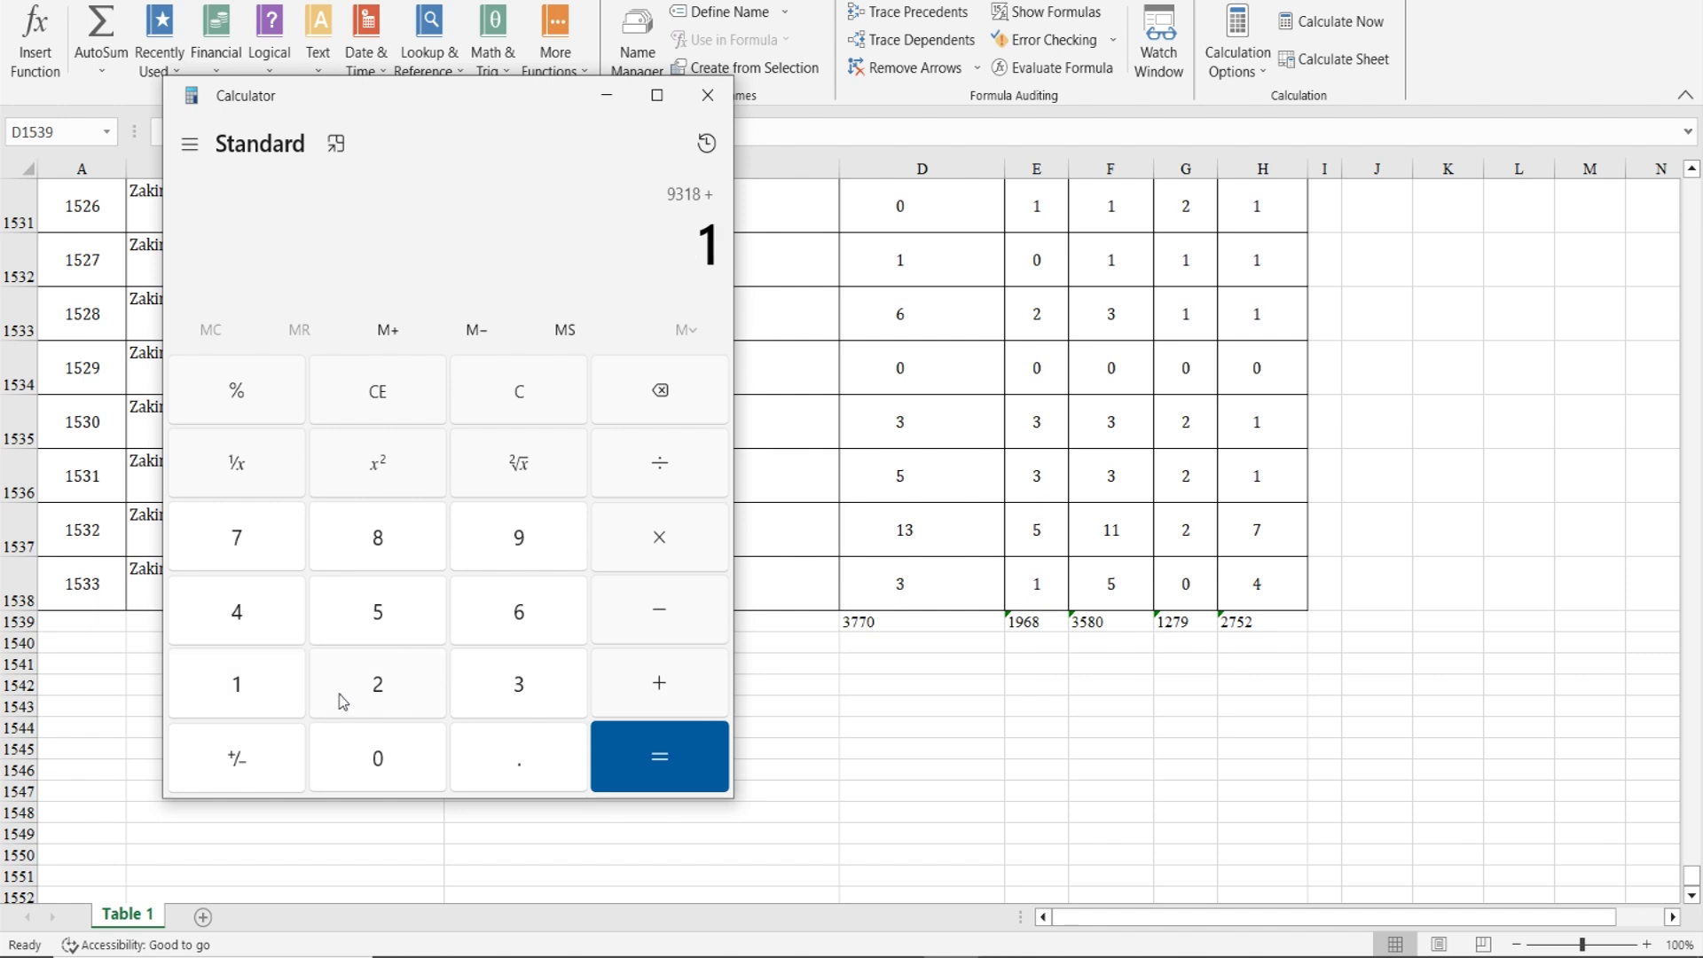
click(406, 684)
click(256, 559)
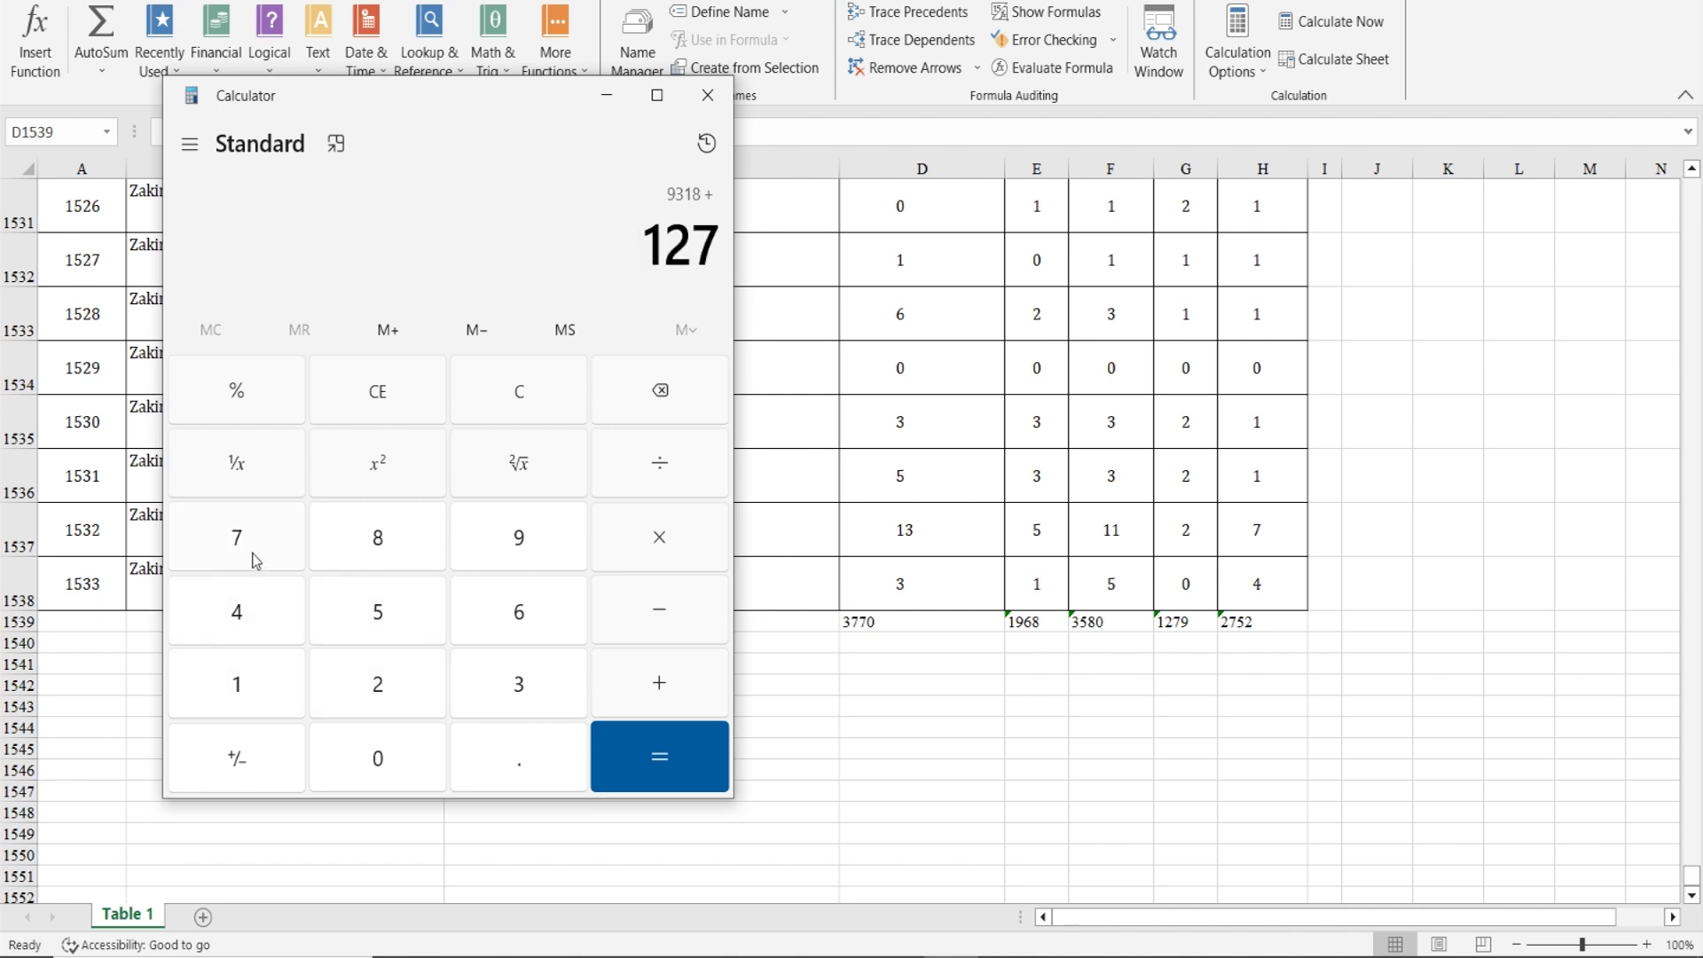
click(522, 542)
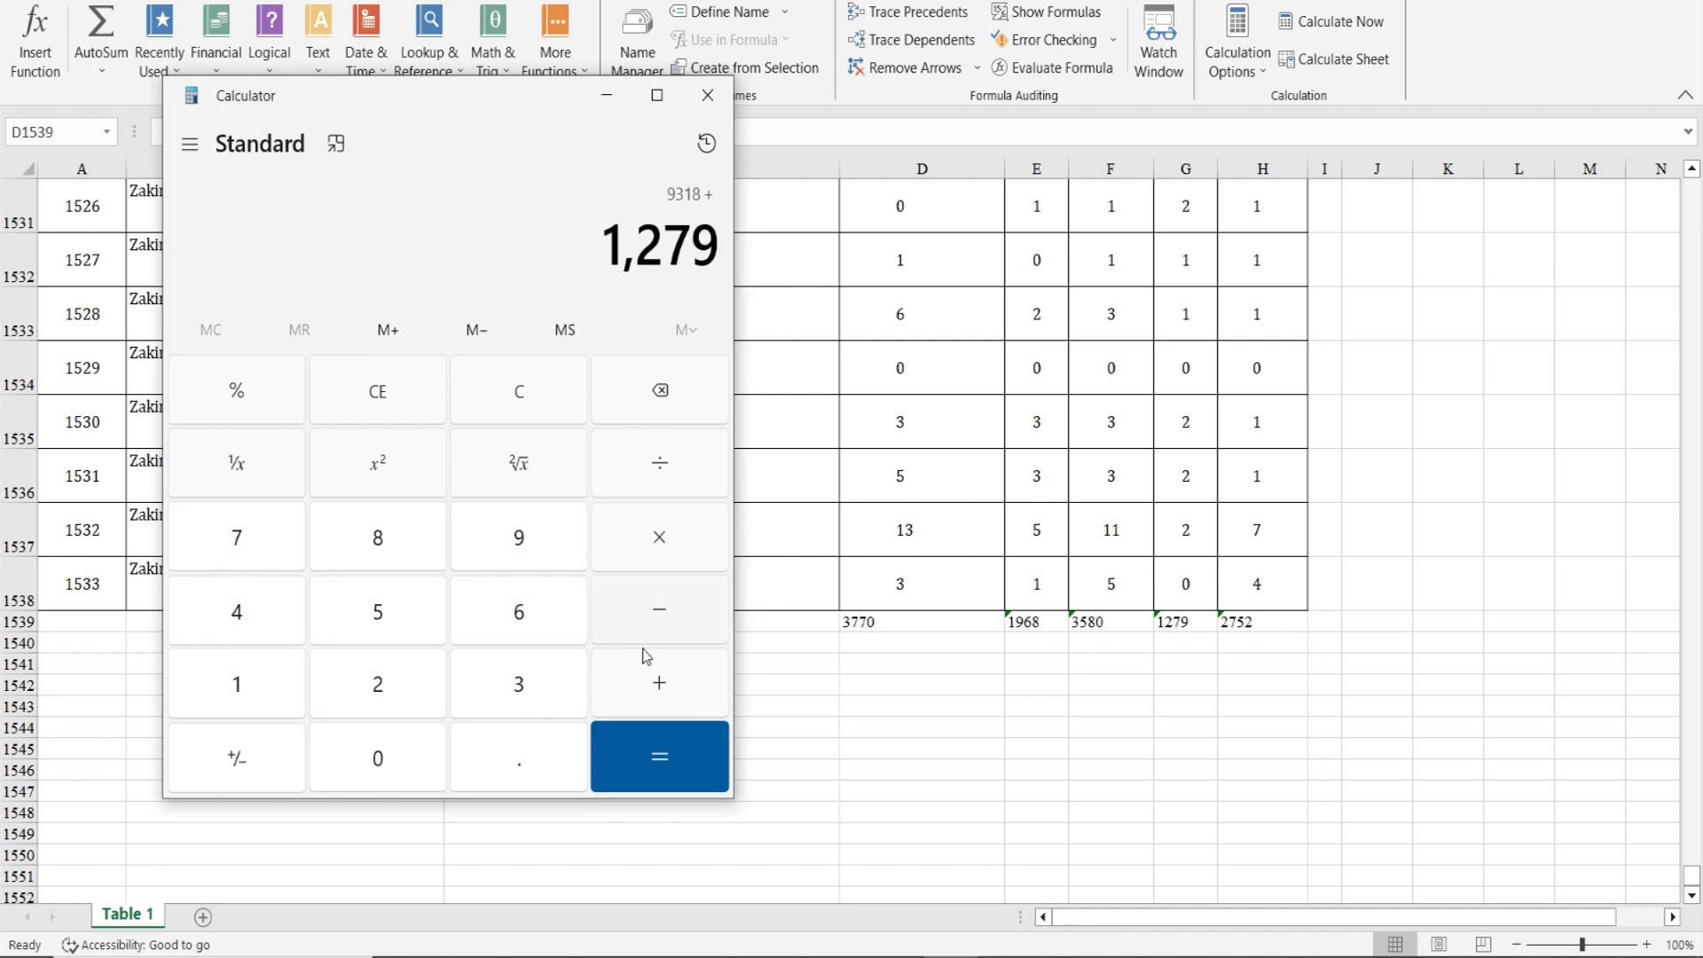
Add the PWD seat total, 2752, compute the grand total and highlight the result
click(678, 693)
click(375, 685)
click(237, 554)
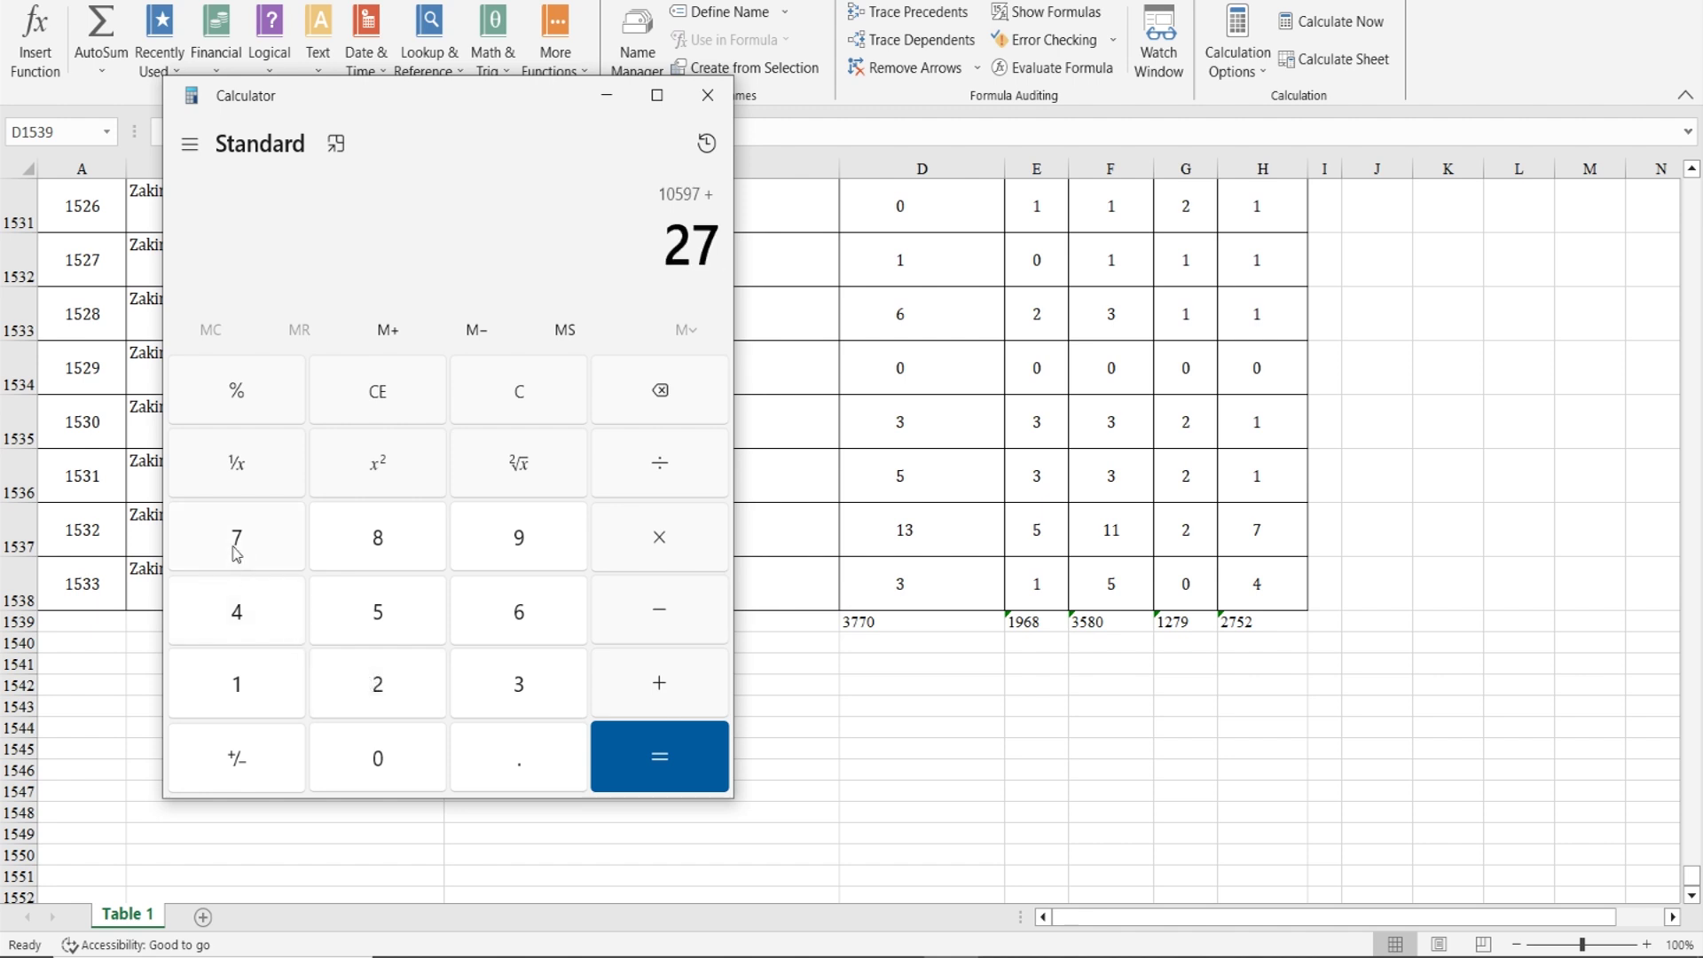
click(400, 621)
click(408, 703)
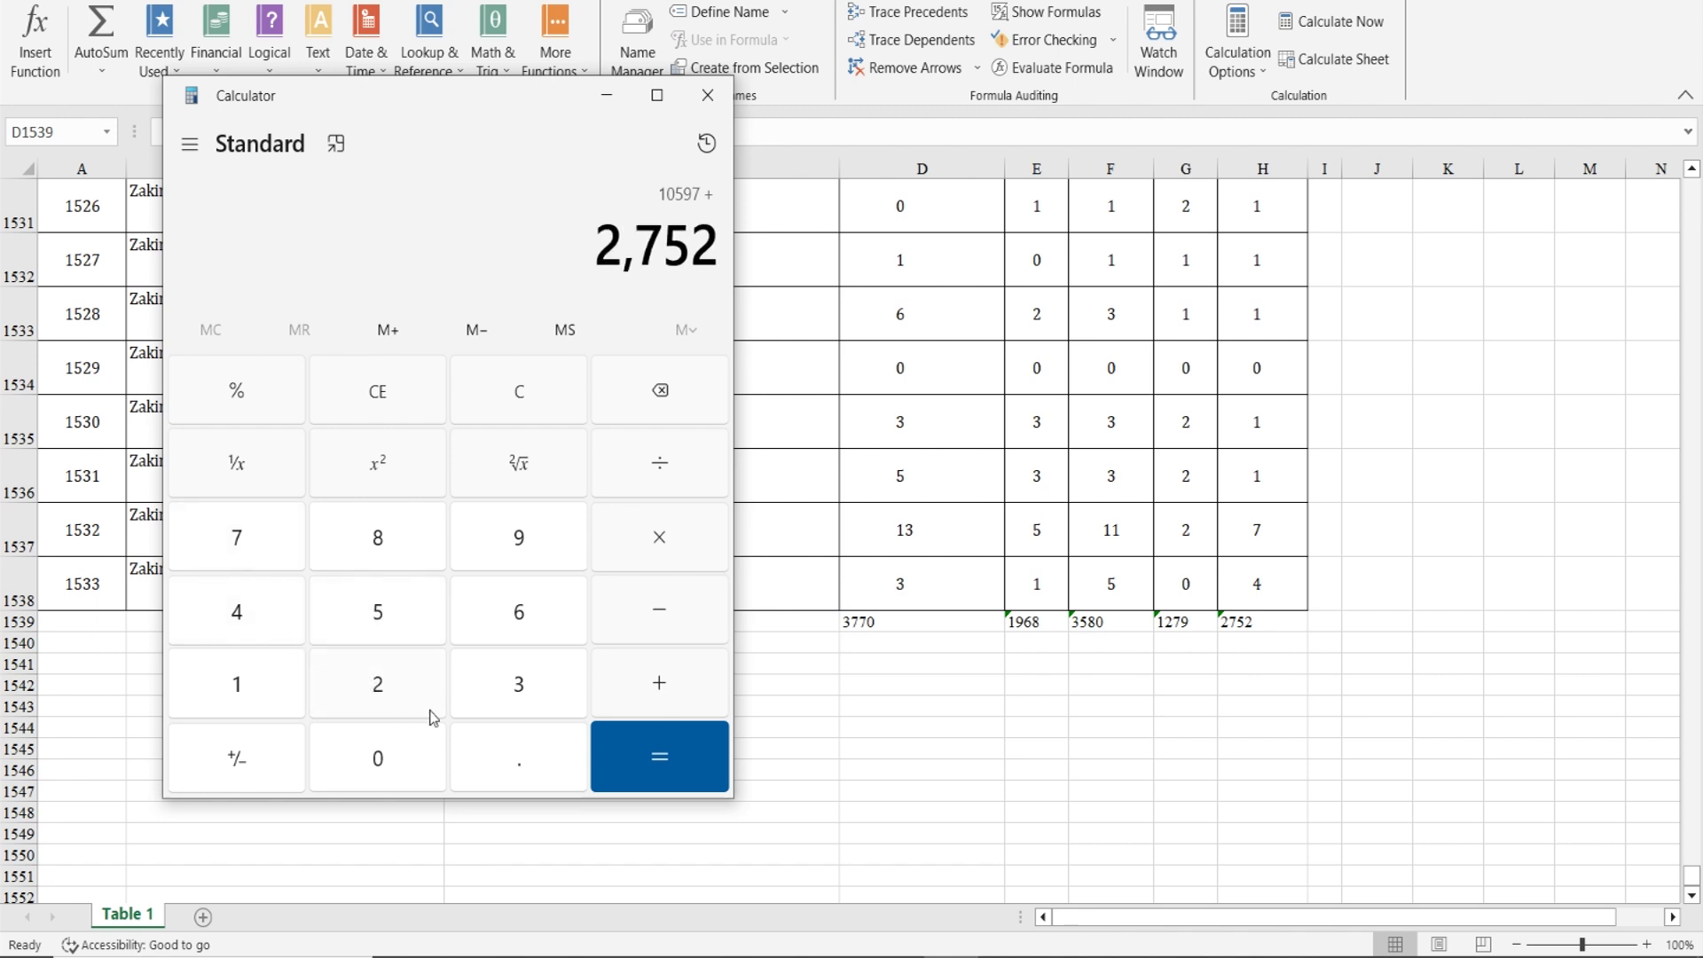
click(642, 756)
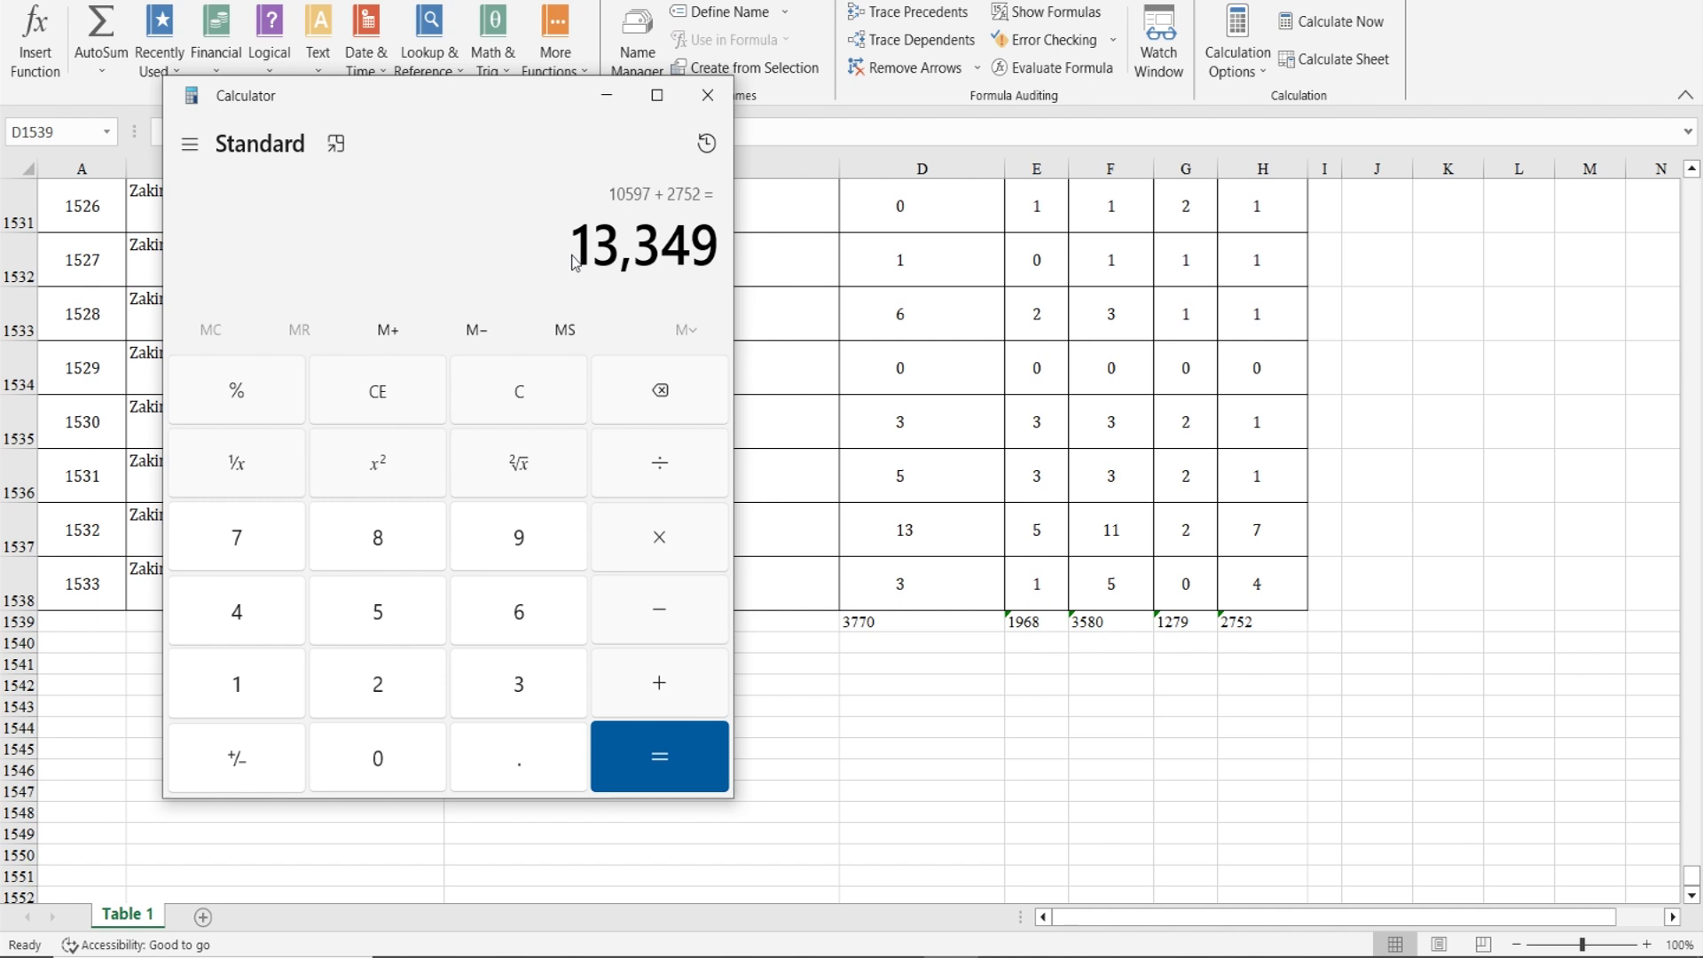
drag(572, 262, 717, 233)
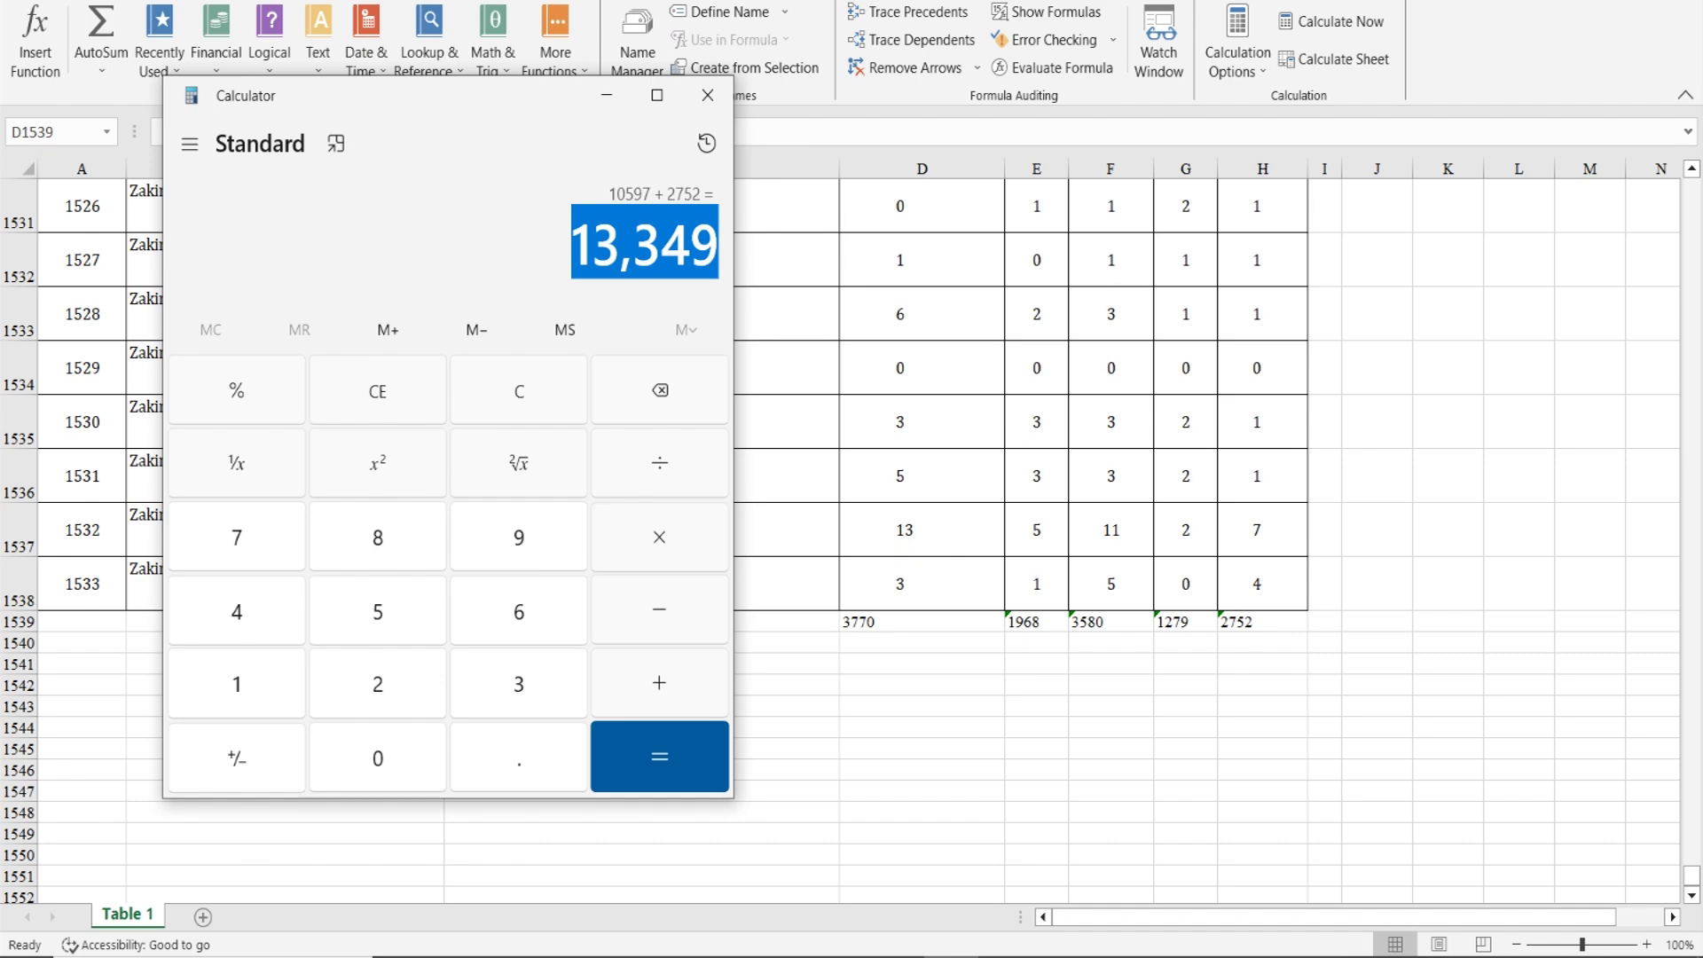
Bring back the vacant seats PDF behind Calculator and shrink the Calculator window to uncover more of the table
key(alt+Tab)
mouse_move(435, 97)
mouse_down()
mouse_move(707, 106)
mouse_move(448, 114)
mouse_up()
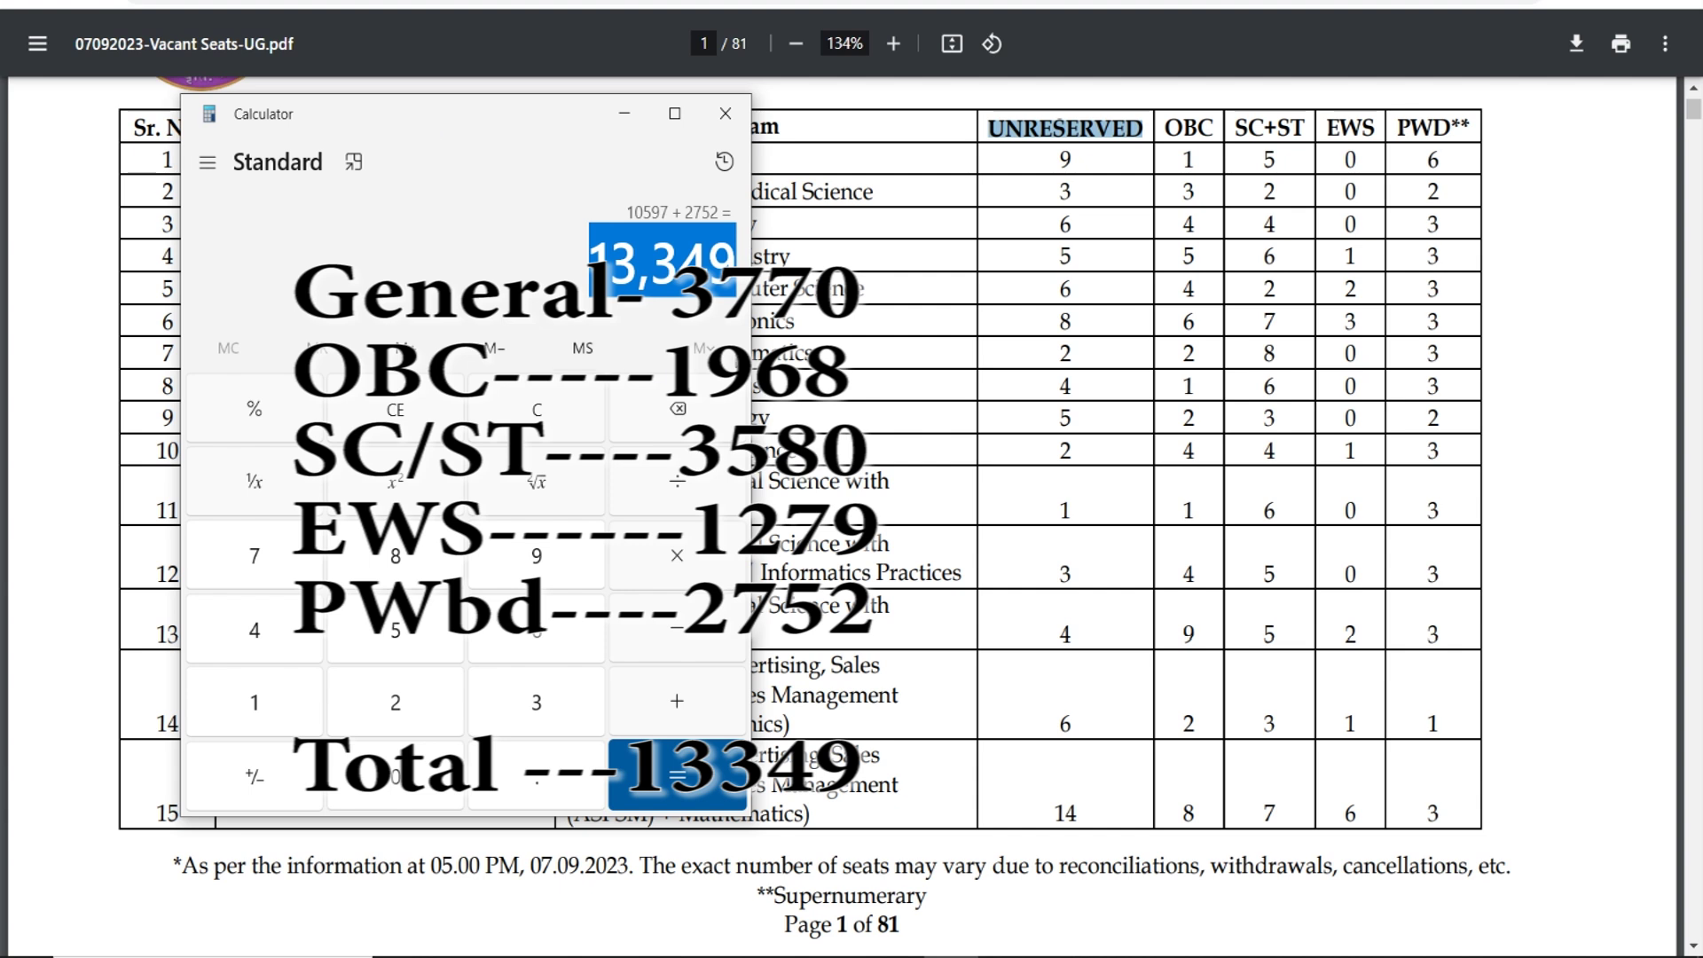
drag(751, 177, 588, 178)
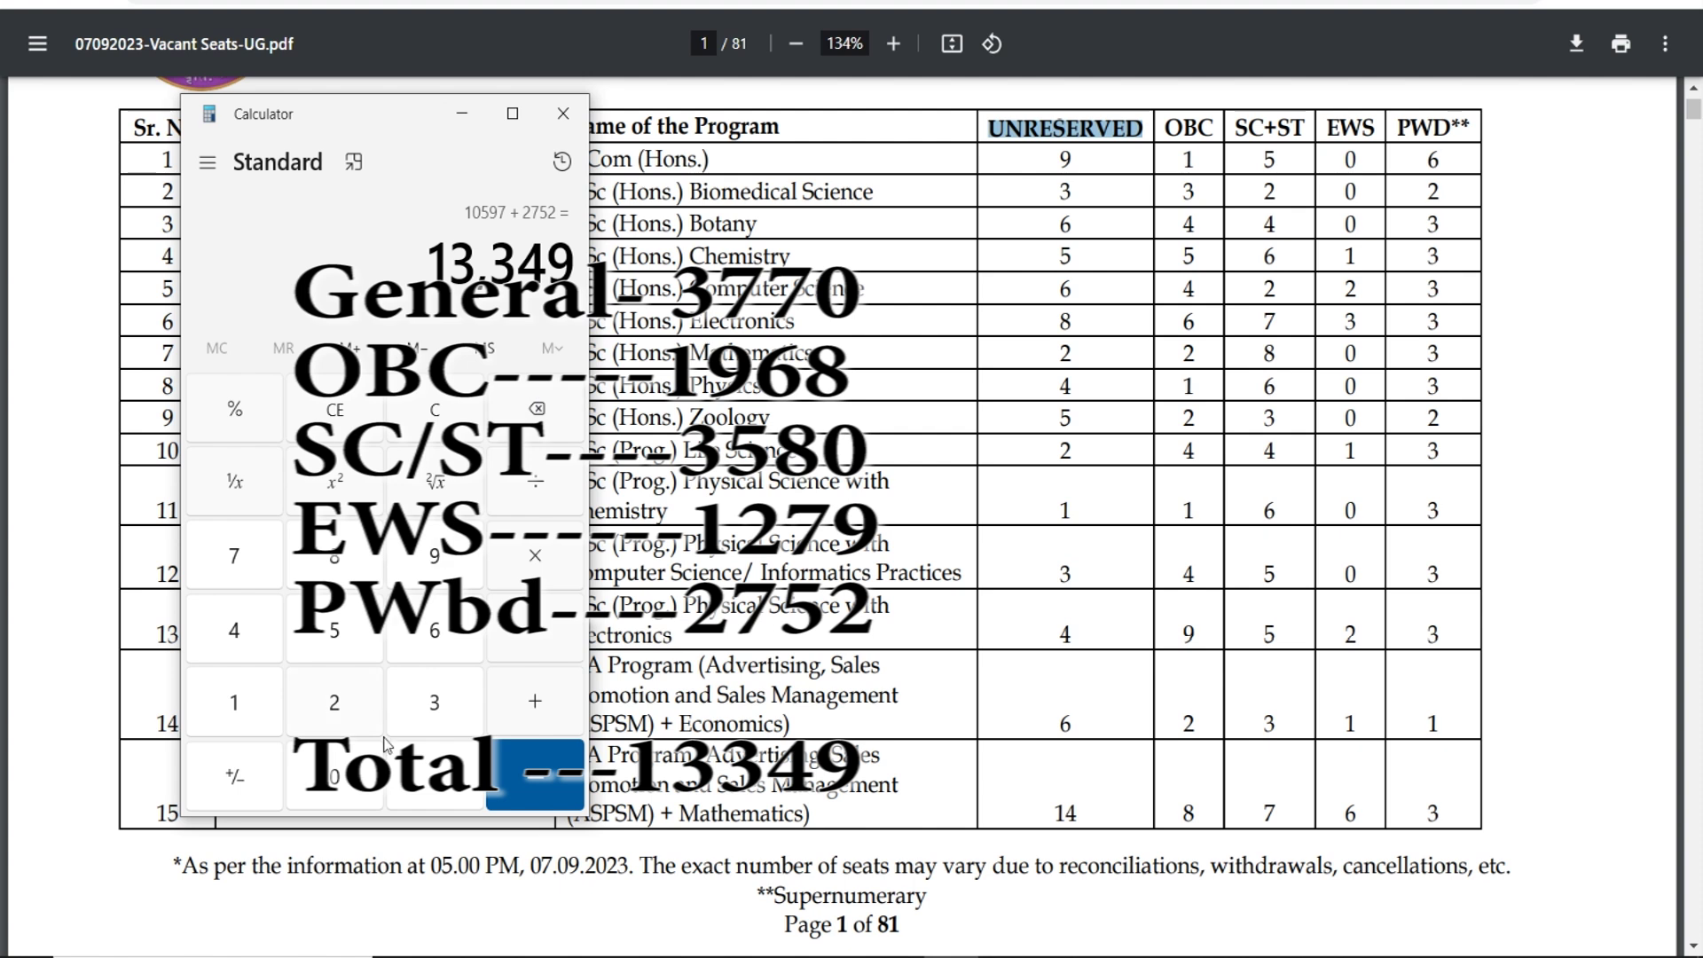
drag(434, 825, 460, 752)
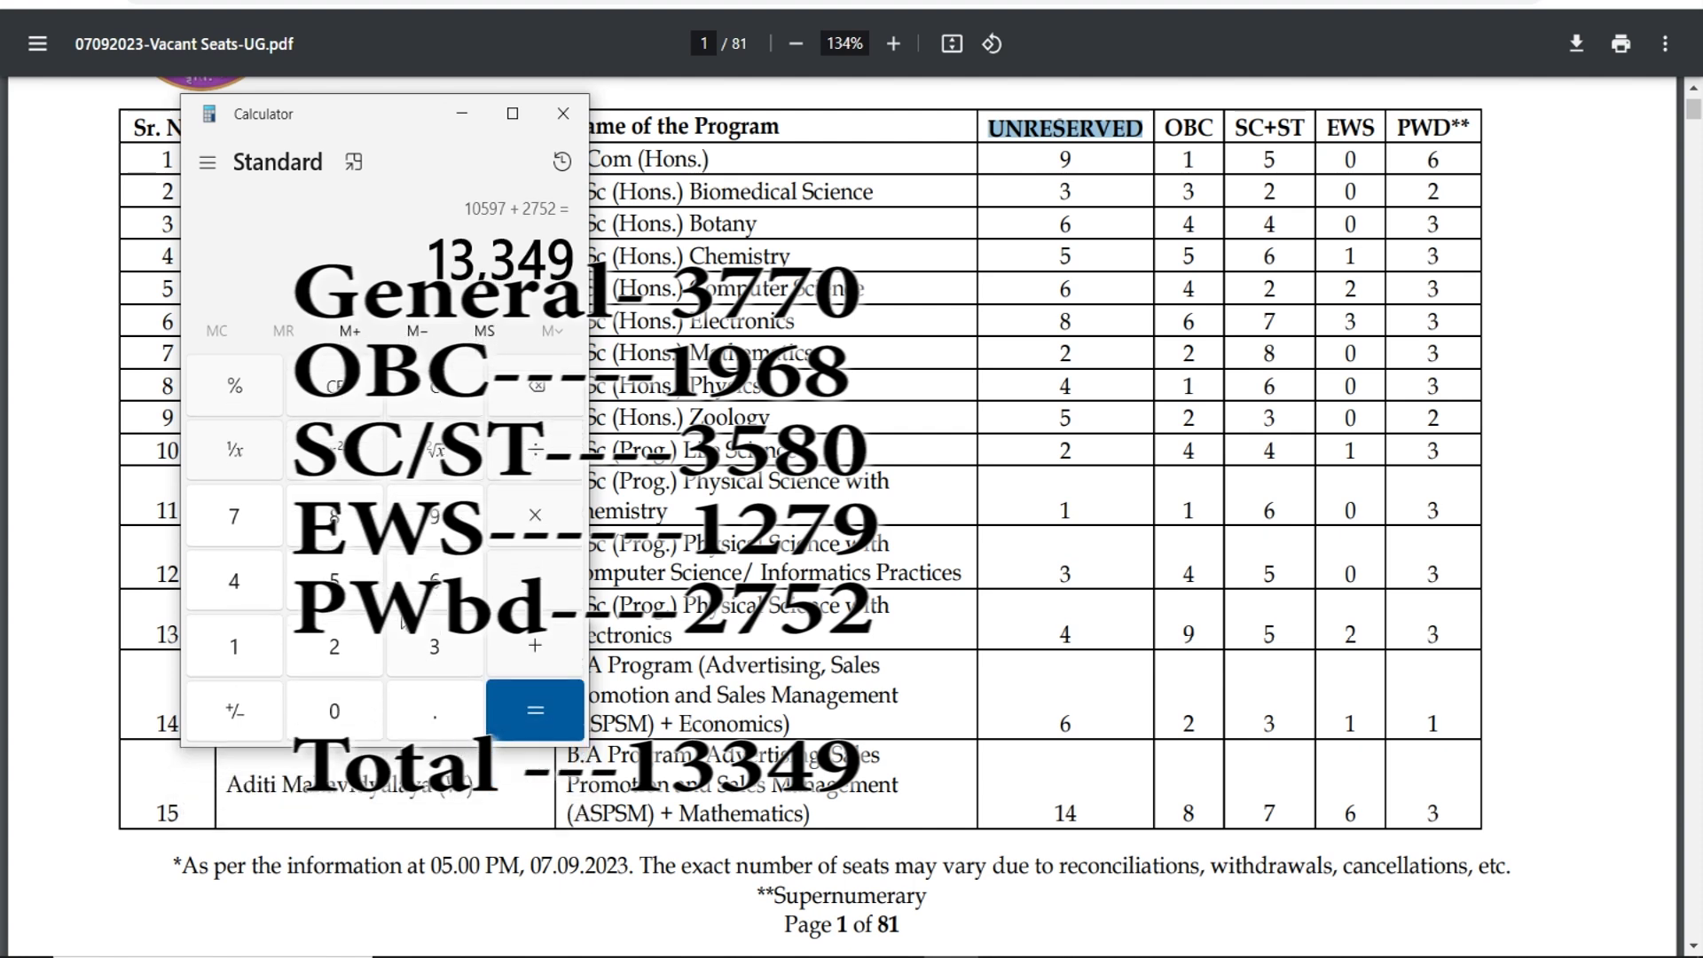